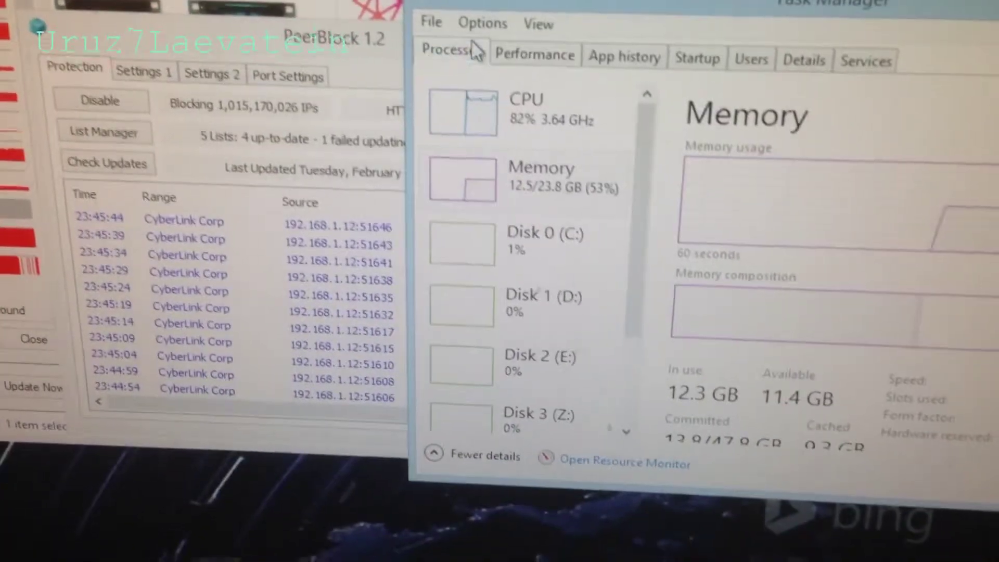
scroll(808, 113, down, 3)
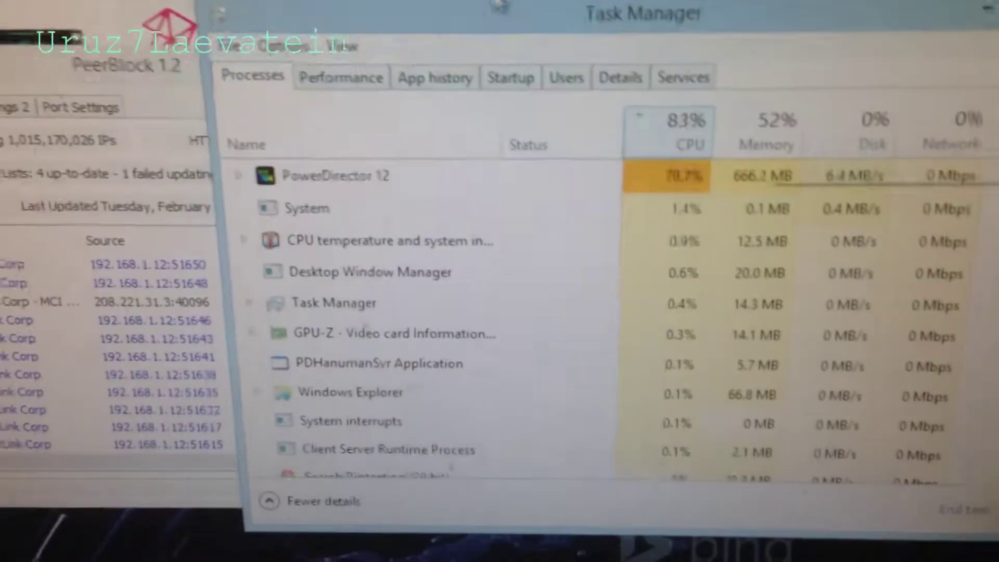
Check memory on the Performance tab, then return to Processes to see PowerDirector's ~80% CPU
click(323, 152)
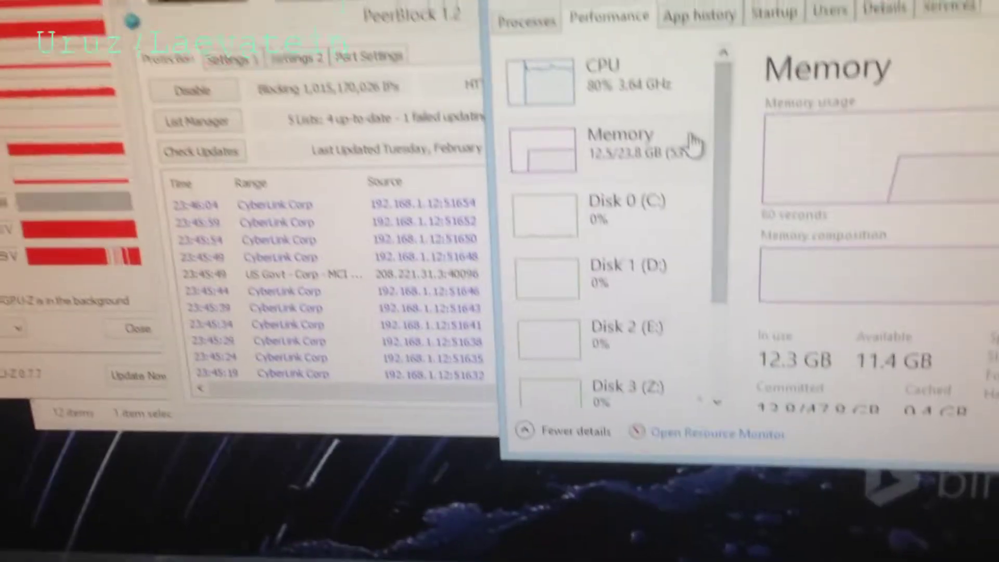
scroll(702, 265, down, 3)
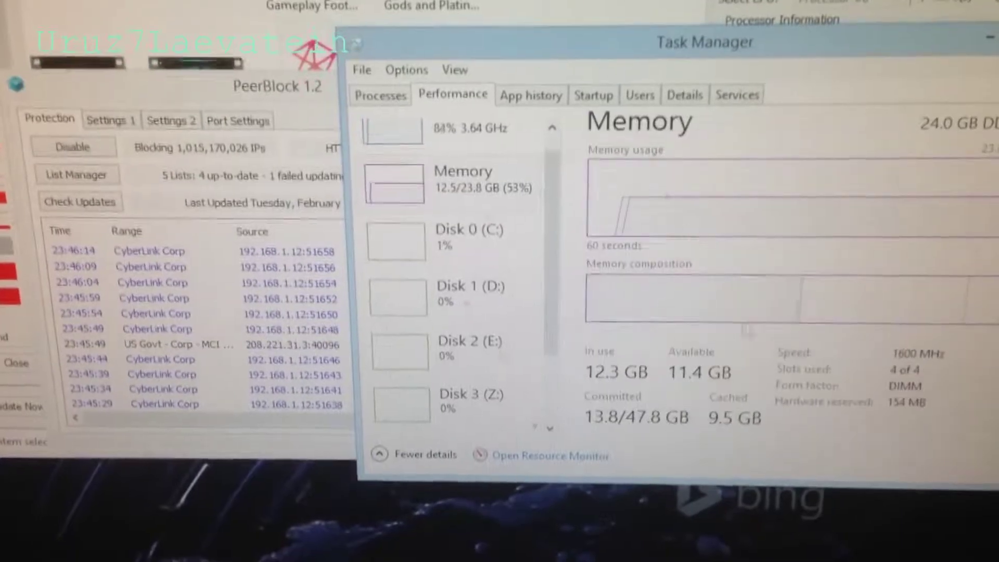
click(381, 95)
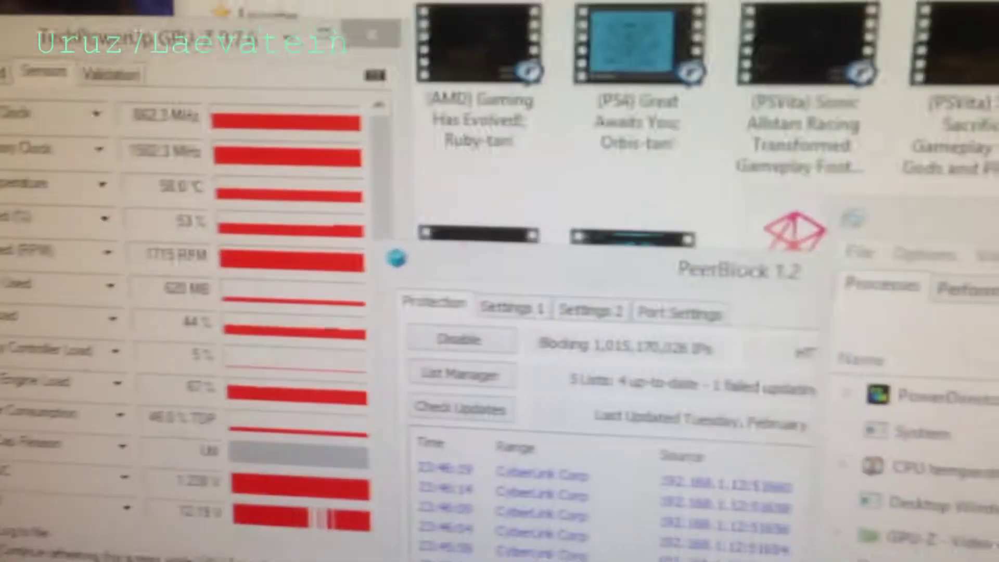
Move the Core Temp 1.0 RC5 window over PeerBlock to show the four core temperatures
drag(734, 86, 667, 186)
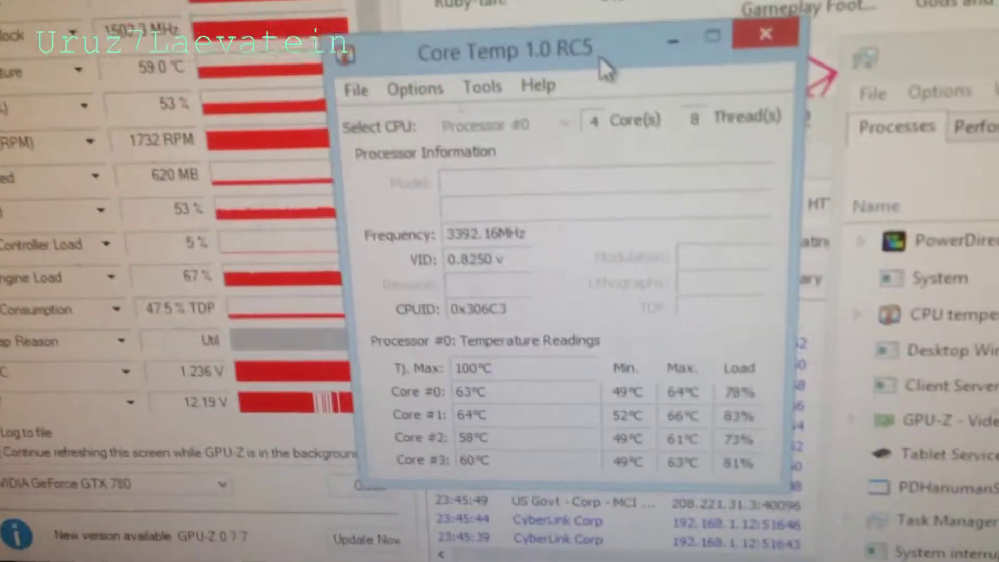